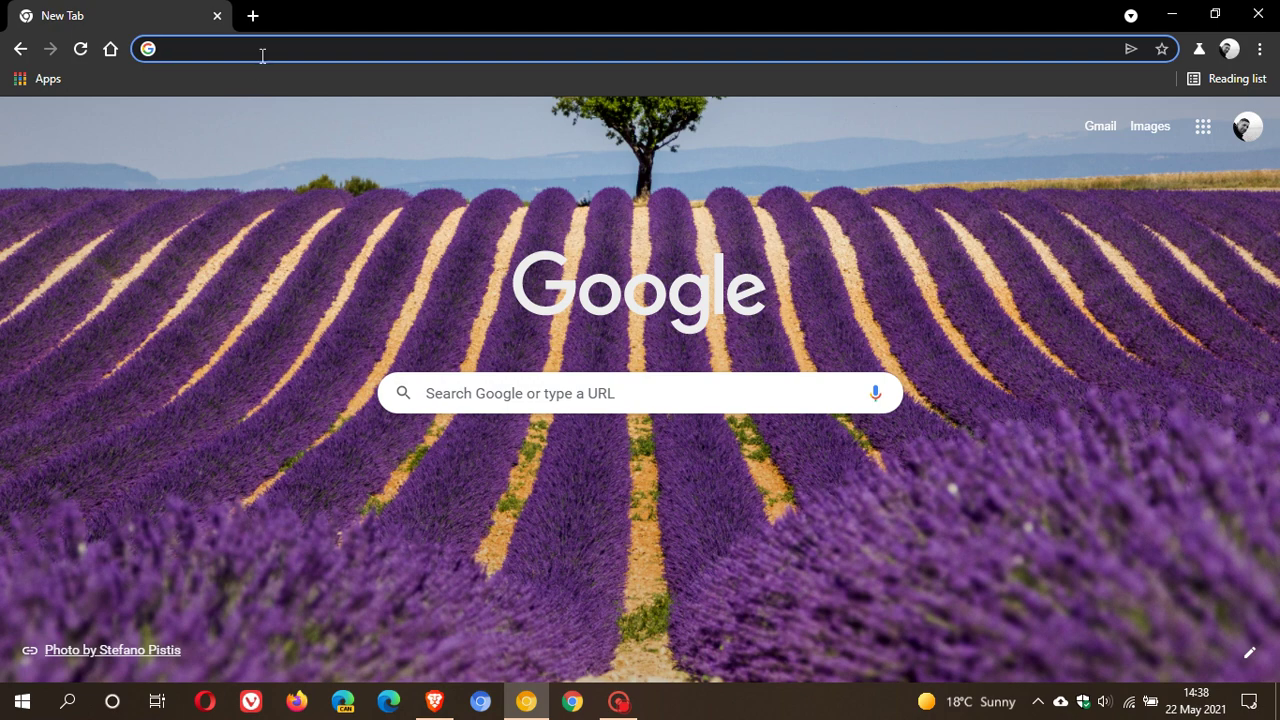
# - Load chrome://flags to show the Experiments page of experimental browser flags
pyautogui.write('cf')
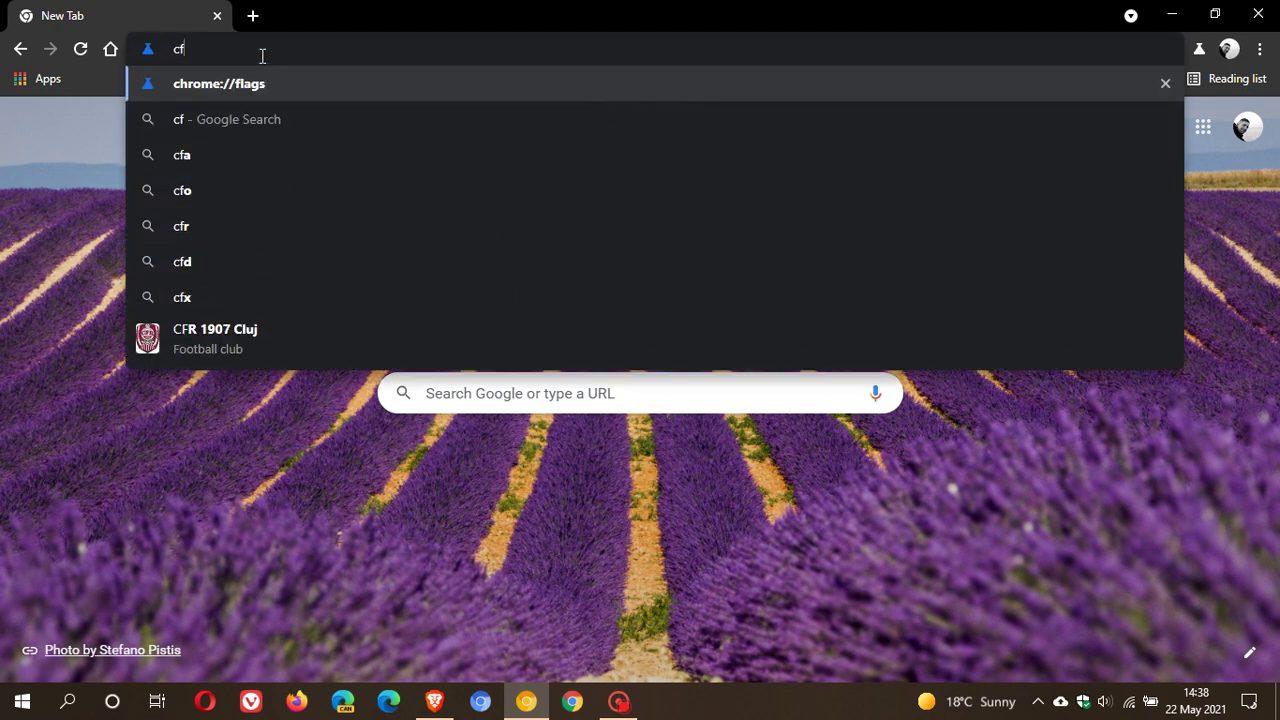
pyautogui.press('Return')
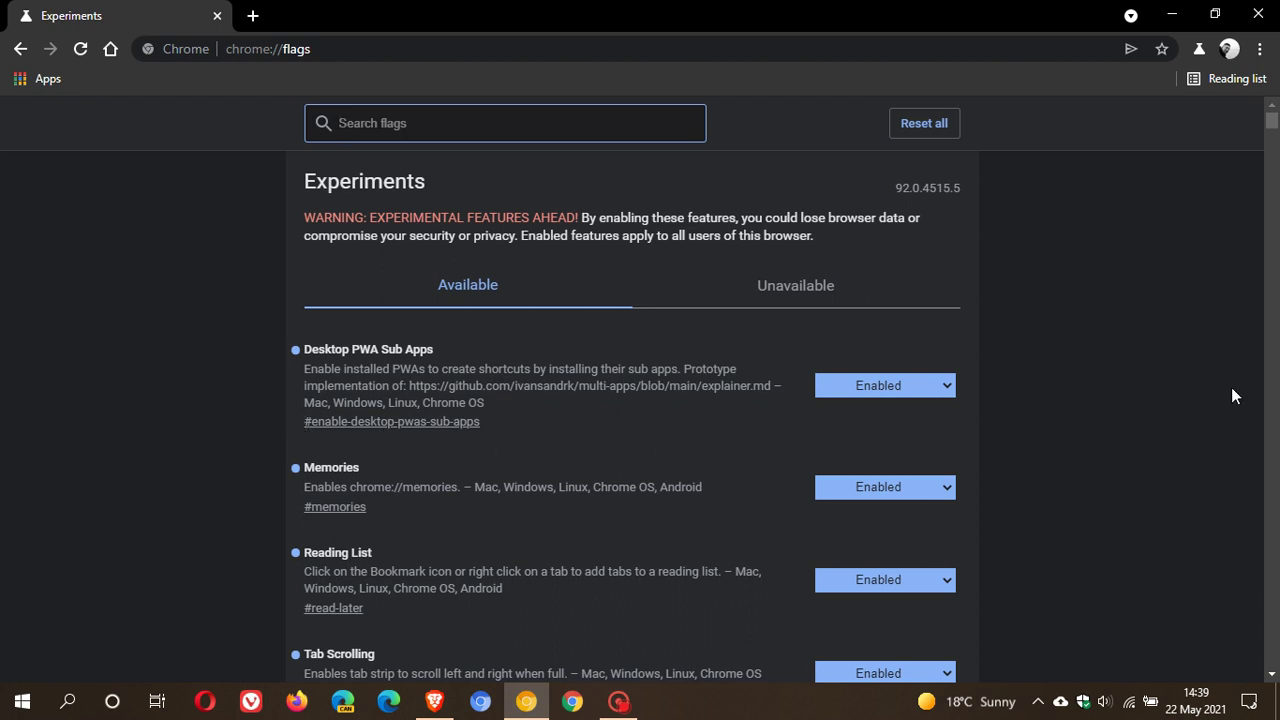
# - Go back from chrome://flags to the New Tab page with the lavender-field background
pyautogui.click(111, 50)
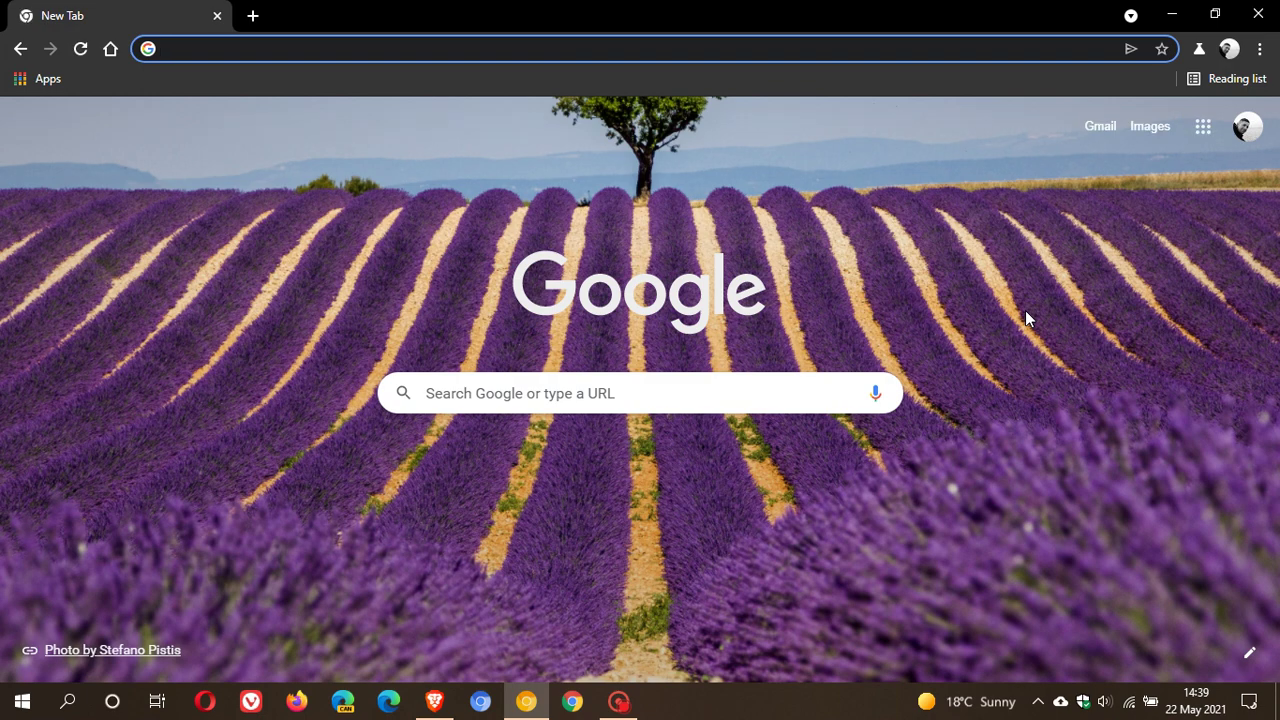